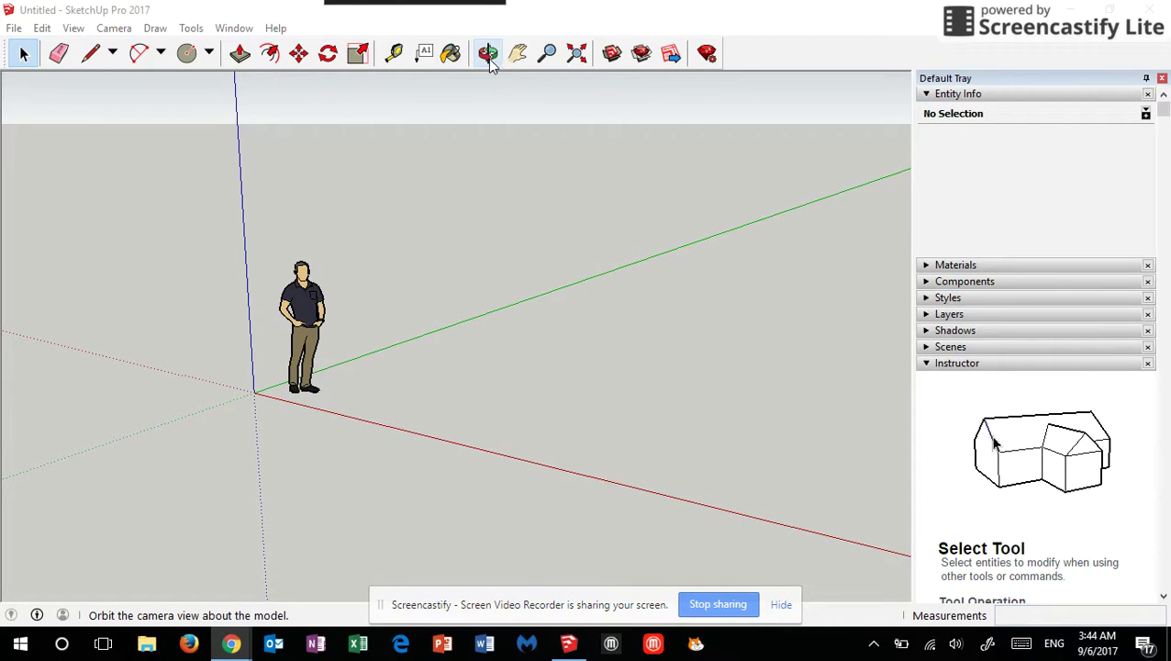
# - Orbit the view around the standing figure and pan it until the figure is near the middle of the drawing area
pyautogui.click(488, 54)
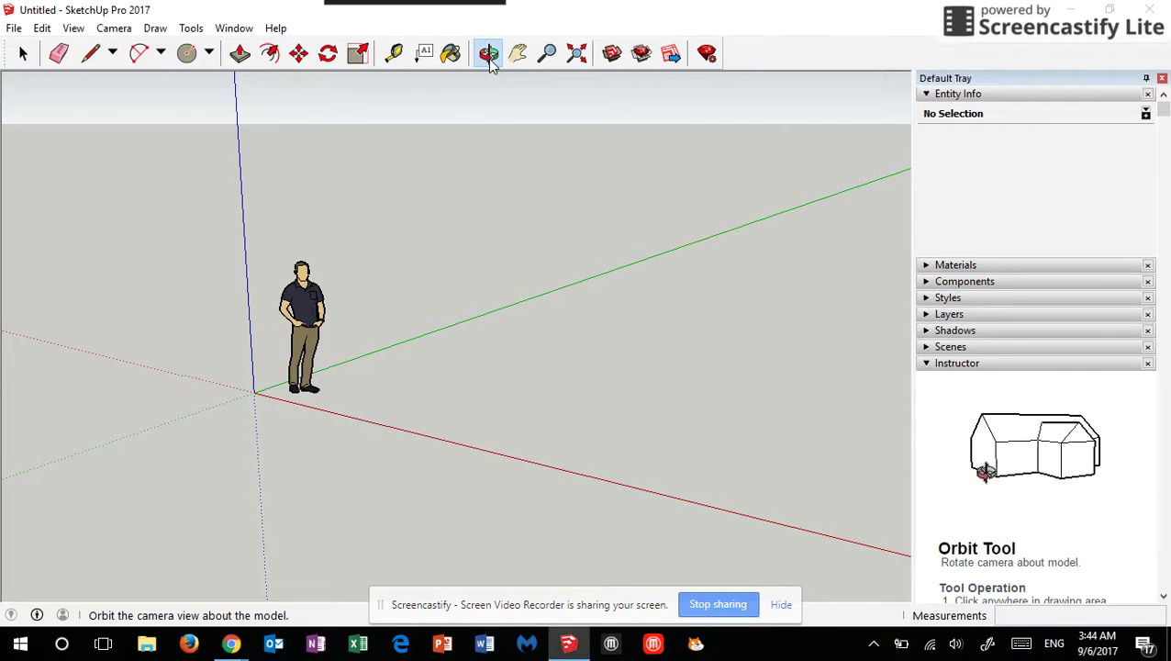
pyautogui.moveTo(226, 367); pyautogui.dragTo(405, 346)
pyautogui.click(517, 55)
pyautogui.moveTo(239, 348); pyautogui.dragTo(406, 387)
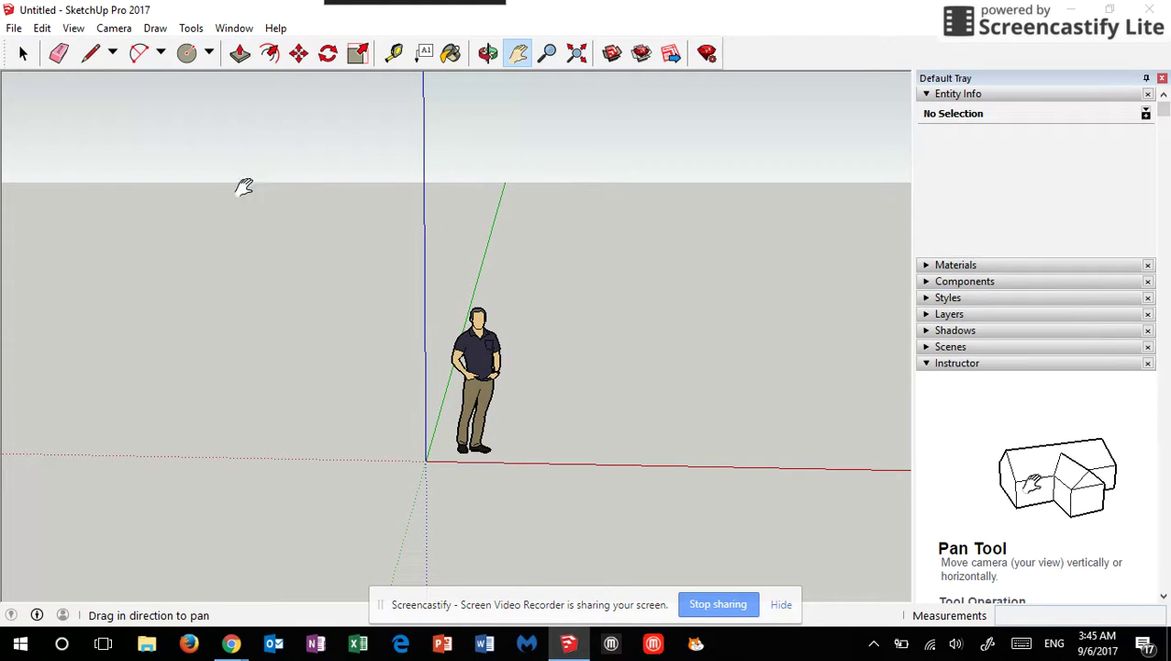
# - Zoom the view on the standing figure and fit the whole model with Zoom Extents
pyautogui.click(549, 55)
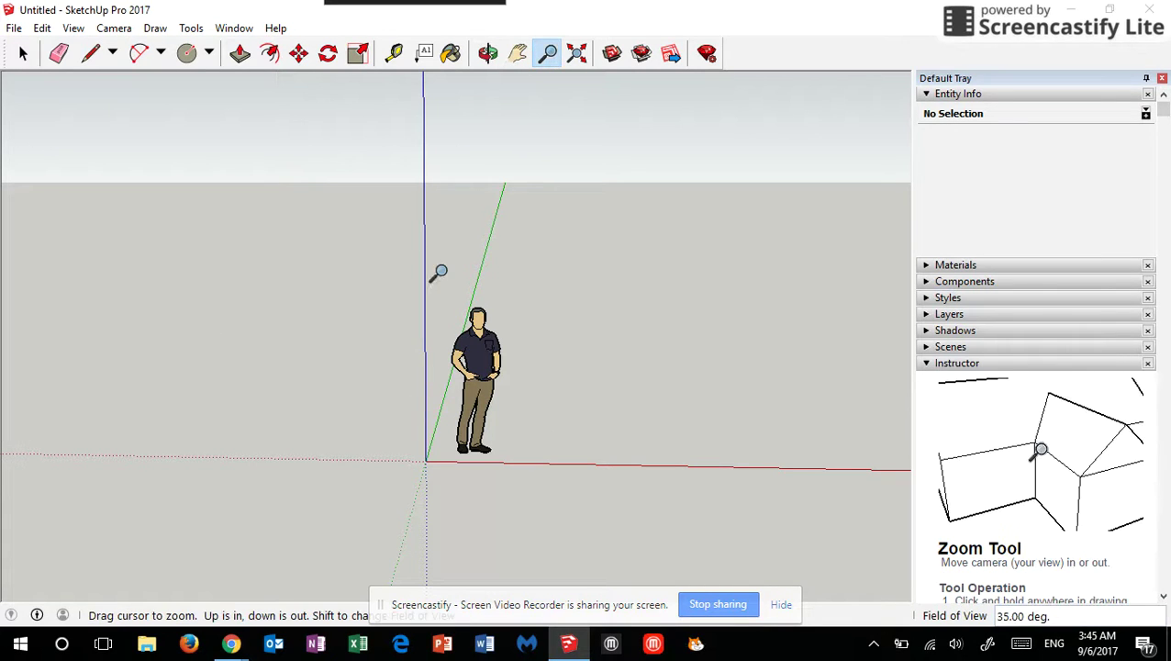
pyautogui.moveTo(471, 358)
pyautogui.mouseDown()
pyautogui.moveTo(447, 145)
pyautogui.moveTo(459, 377)
pyautogui.mouseUp()
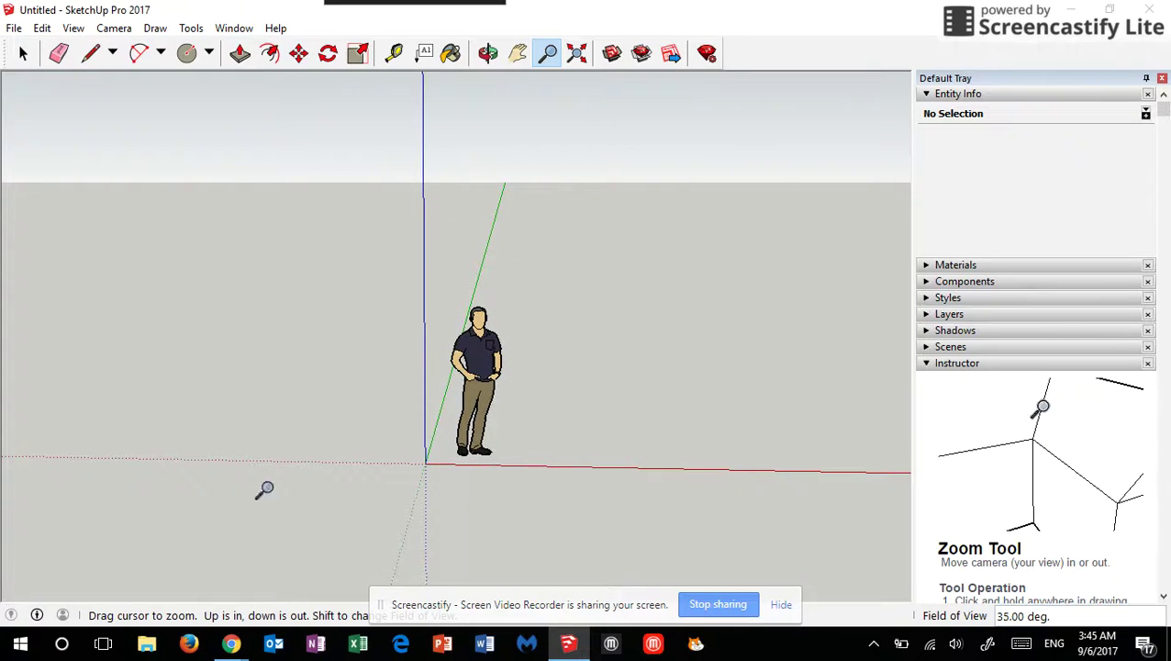
pyautogui.click(584, 57)
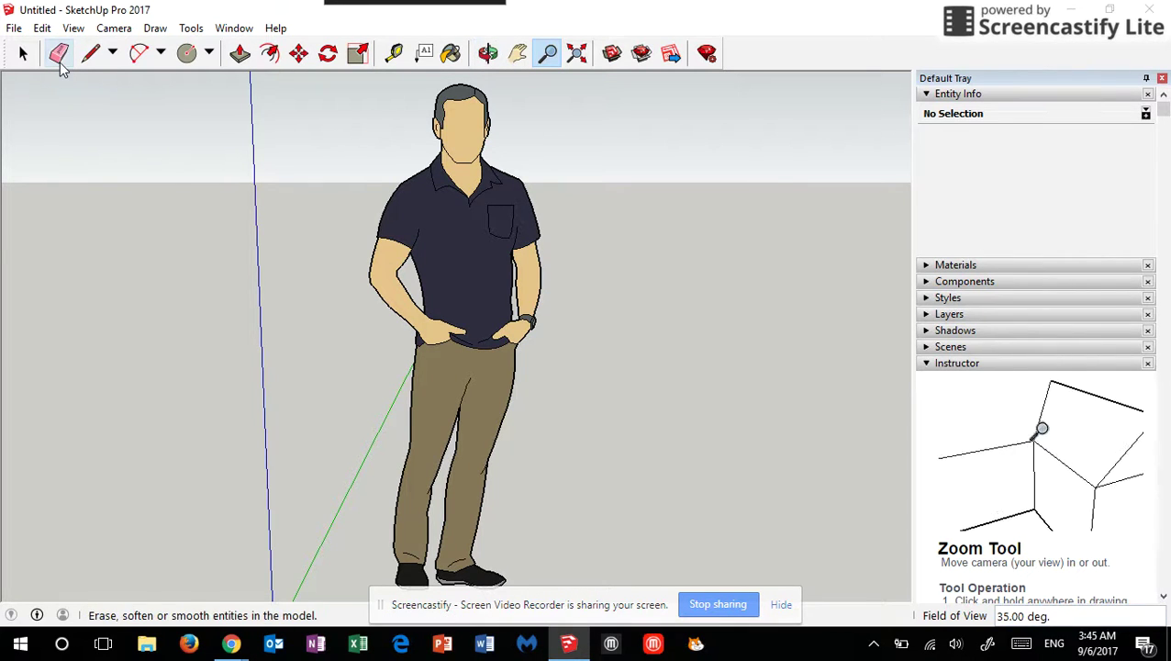
# - Zoom in and out repeatedly around the blue axis and the standing figure to examine them at different distances
pyautogui.click(90, 53)
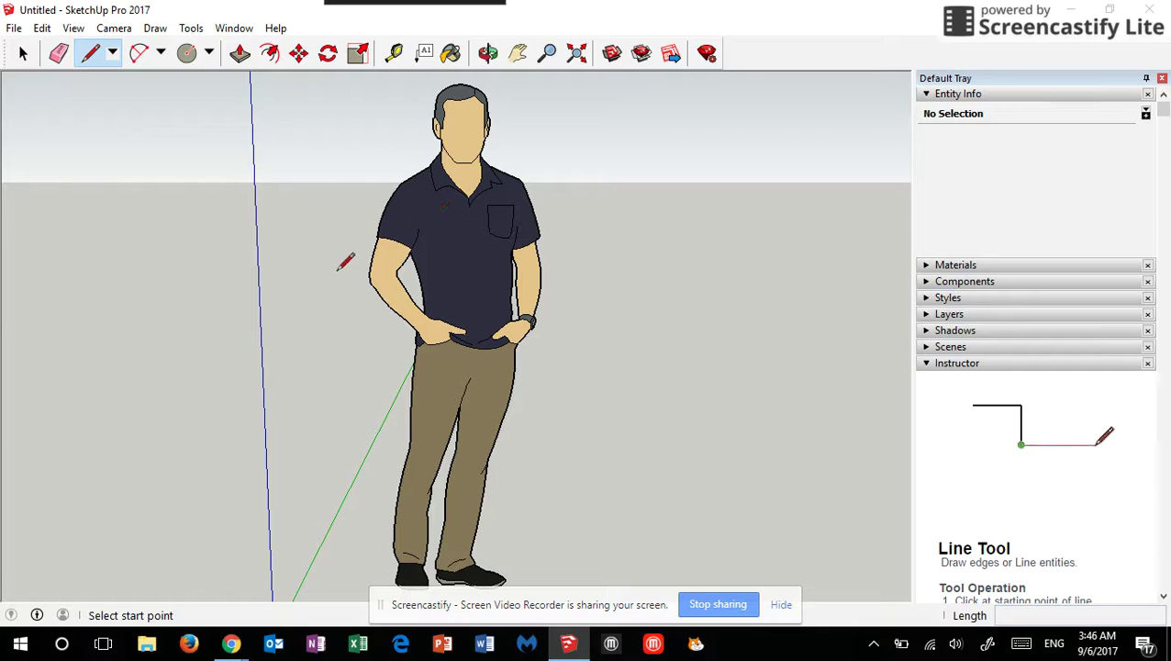
pyautogui.click(548, 62)
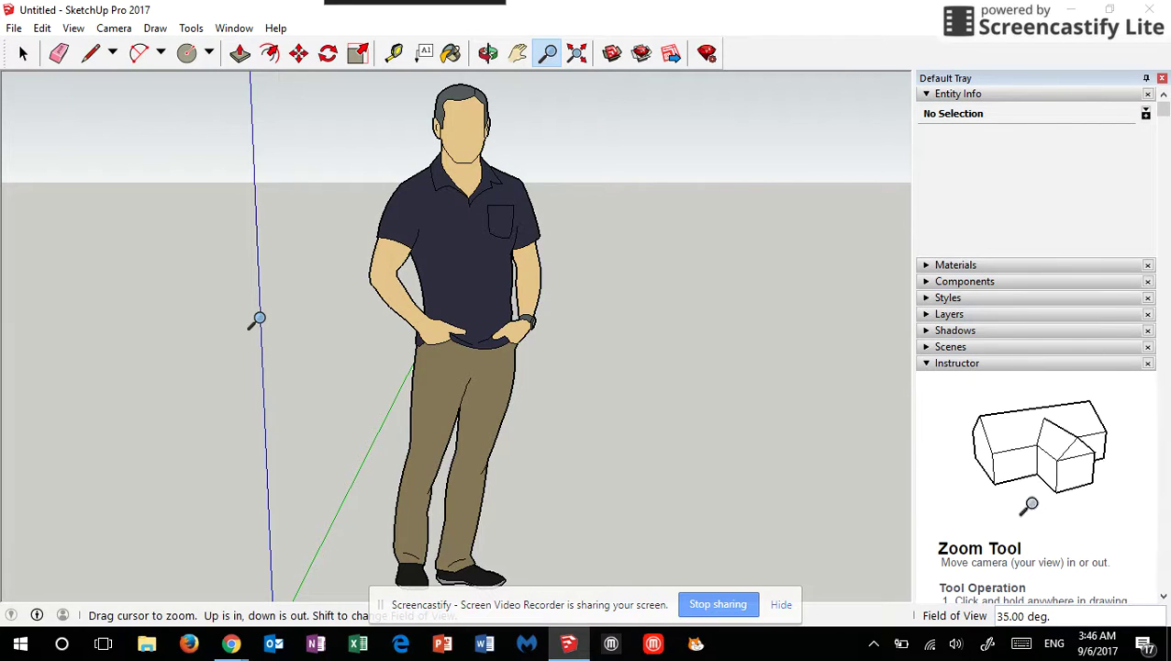
pyautogui.scroll(-3, 260, 318)
pyautogui.scroll(2, 260, 319)
pyautogui.scroll(-3, 260, 319)
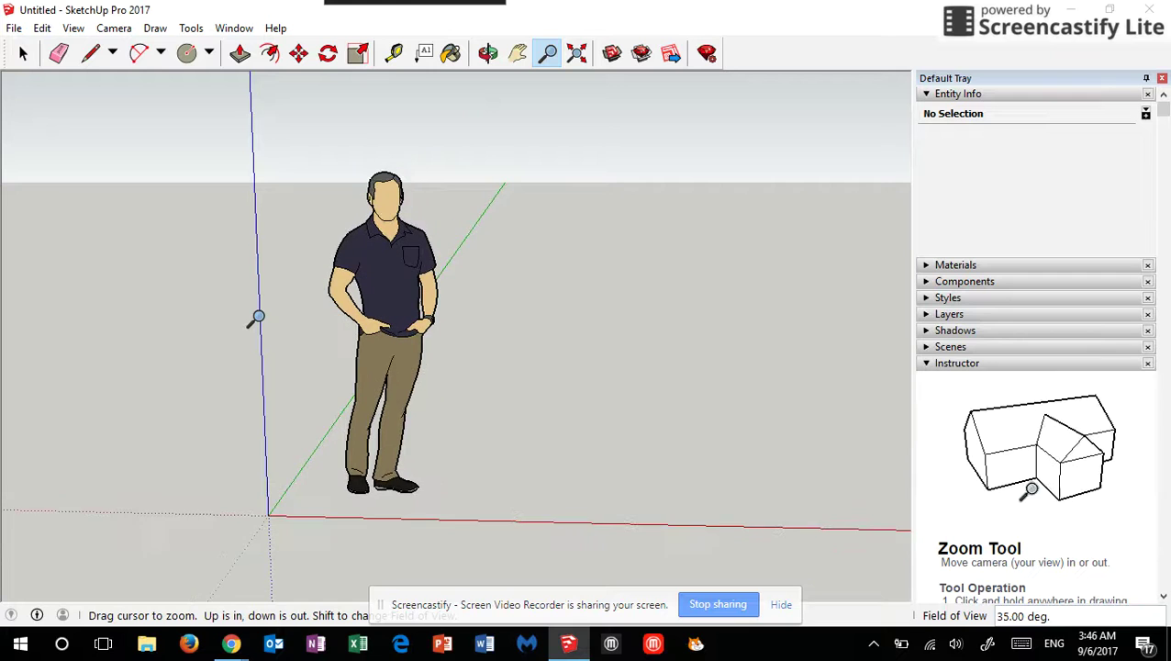
pyautogui.scroll(-2, 266, 317)
pyautogui.scroll(-3, 383, 265)
pyautogui.scroll(4, 382, 264)
pyautogui.scroll(-4, 383, 264)
pyautogui.scroll(1, 382, 264)
pyautogui.scroll(3, 383, 265)
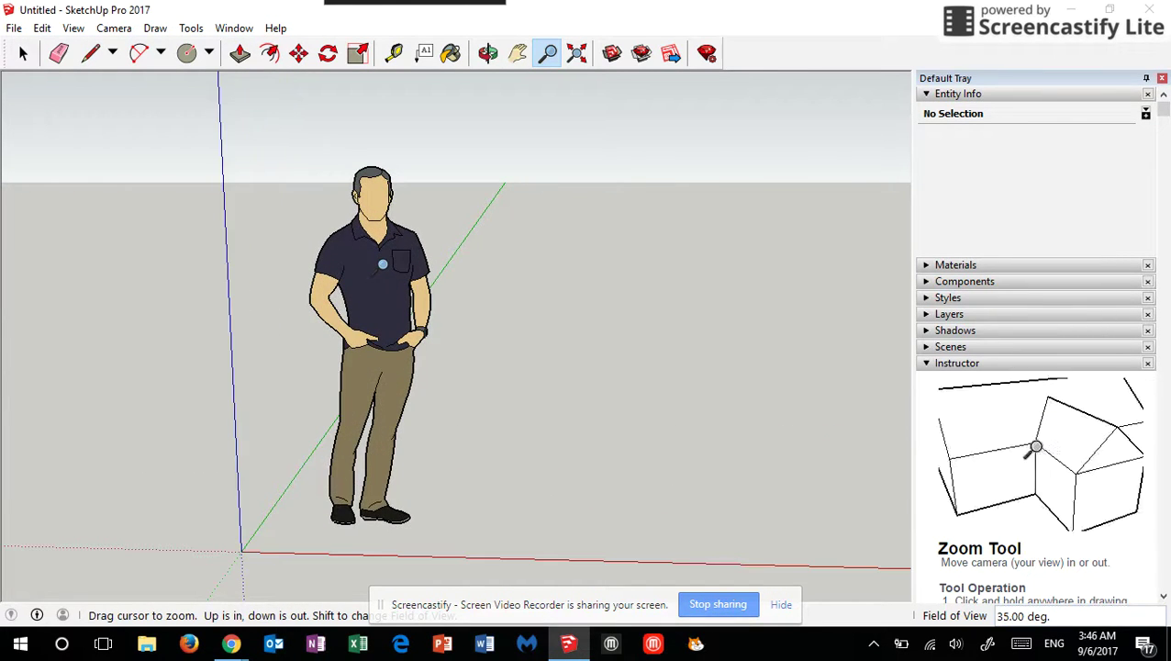
pyautogui.scroll(2, 792, 278)
pyautogui.scroll(-3, 796, 273)
pyautogui.scroll(2, 796, 274)
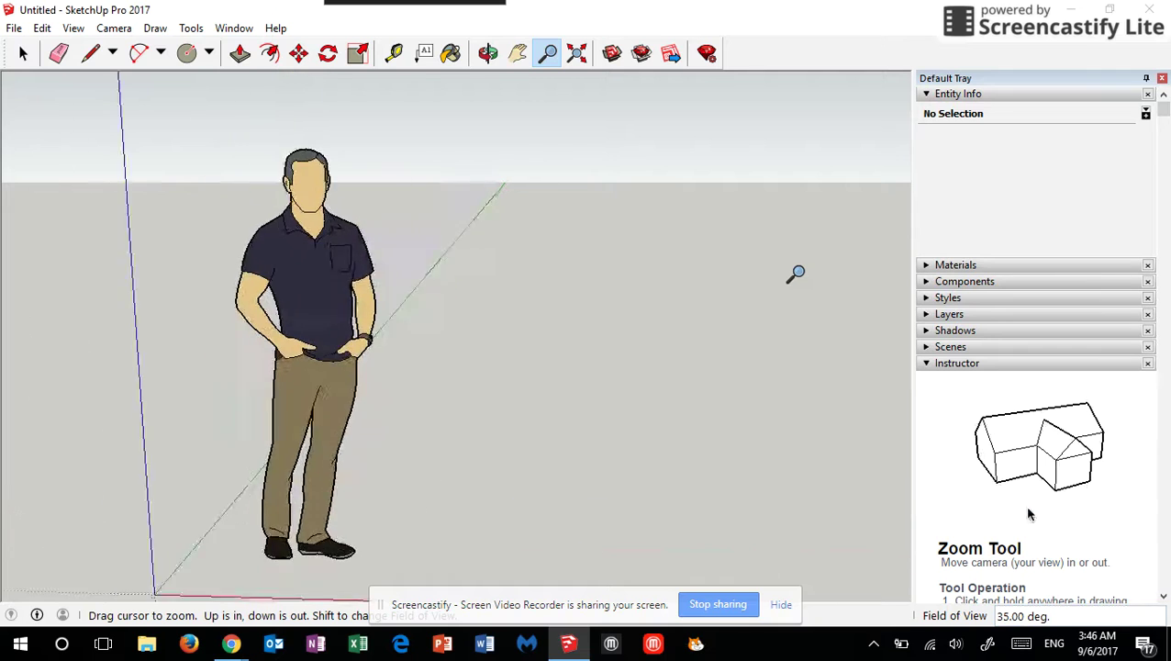
pyautogui.scroll(-2, 795, 273)
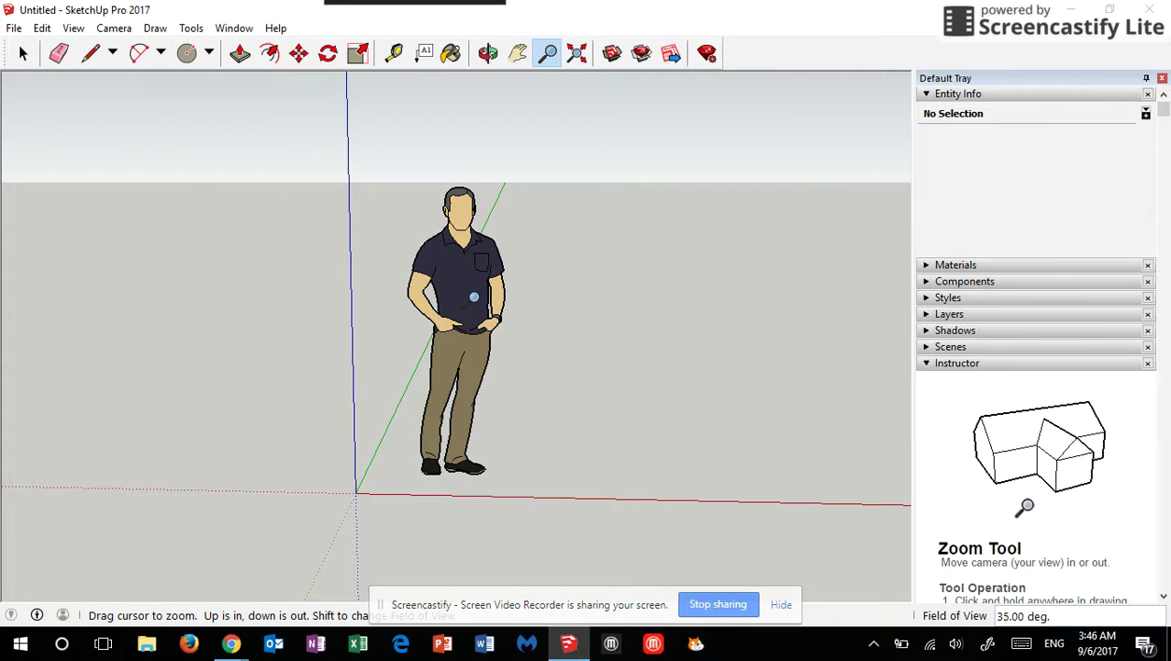
# - Orbit around the standing figure to view it from different angles, and pan the view sideways
pyautogui.press('o')
pyautogui.moveTo(474, 296); pyautogui.dragTo(477, 296)
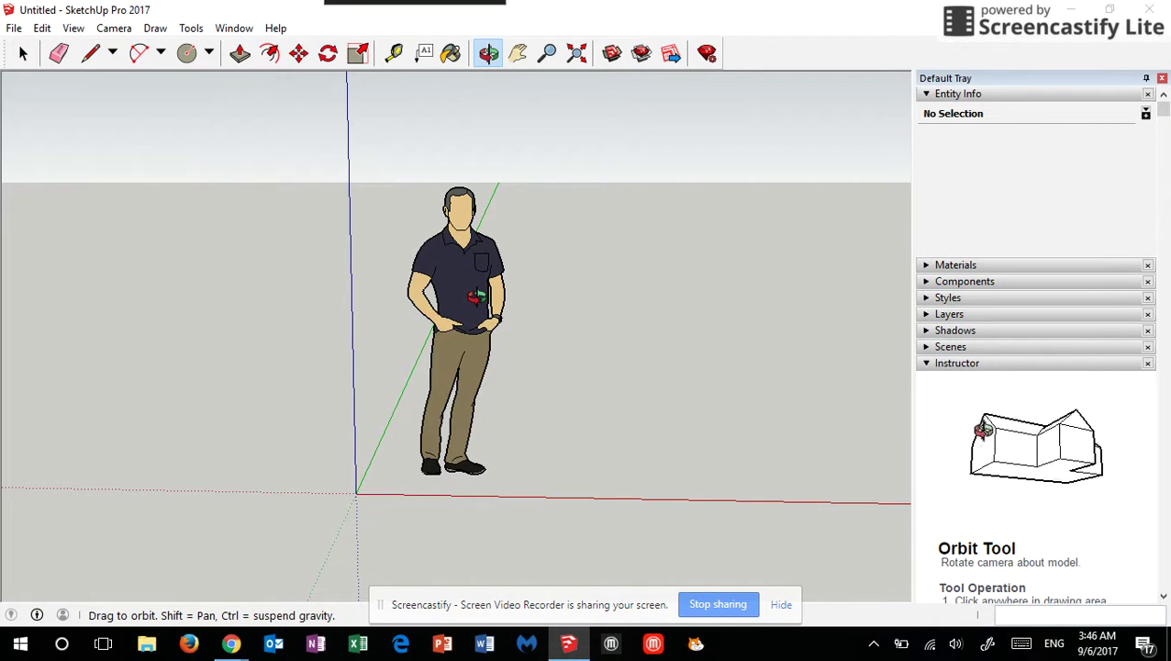
pyautogui.moveTo(475, 296); pyautogui.dragTo(475, 329)
pyautogui.press('z')
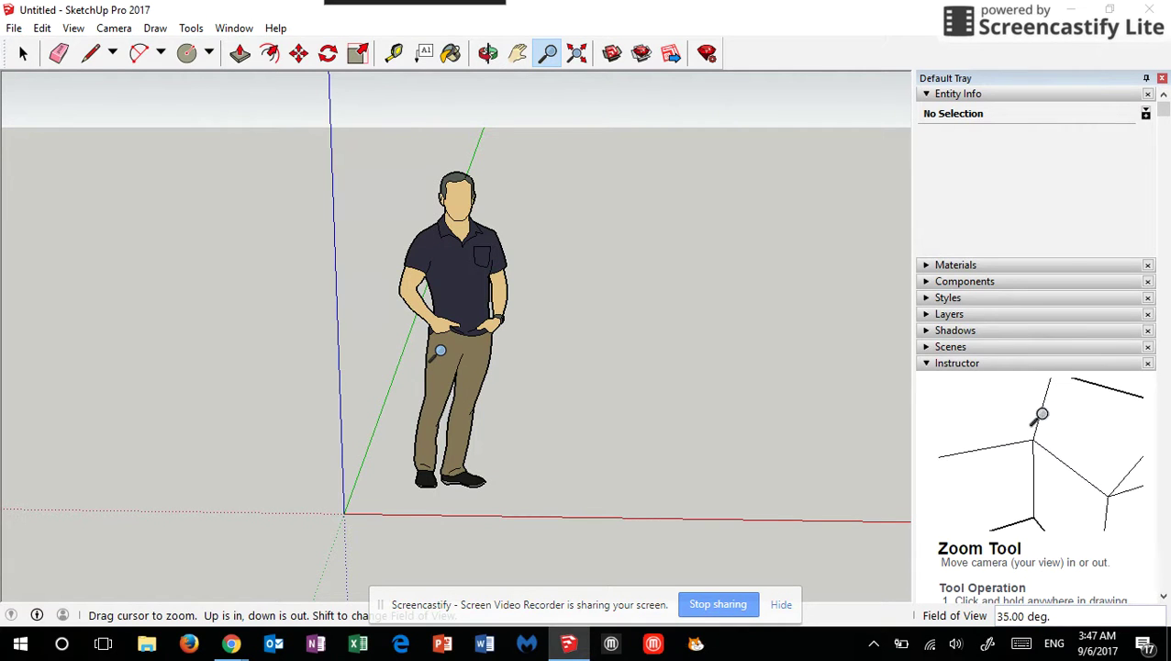
pyautogui.press('o')
pyautogui.moveTo(439, 335); pyautogui.dragTo(380, 324)
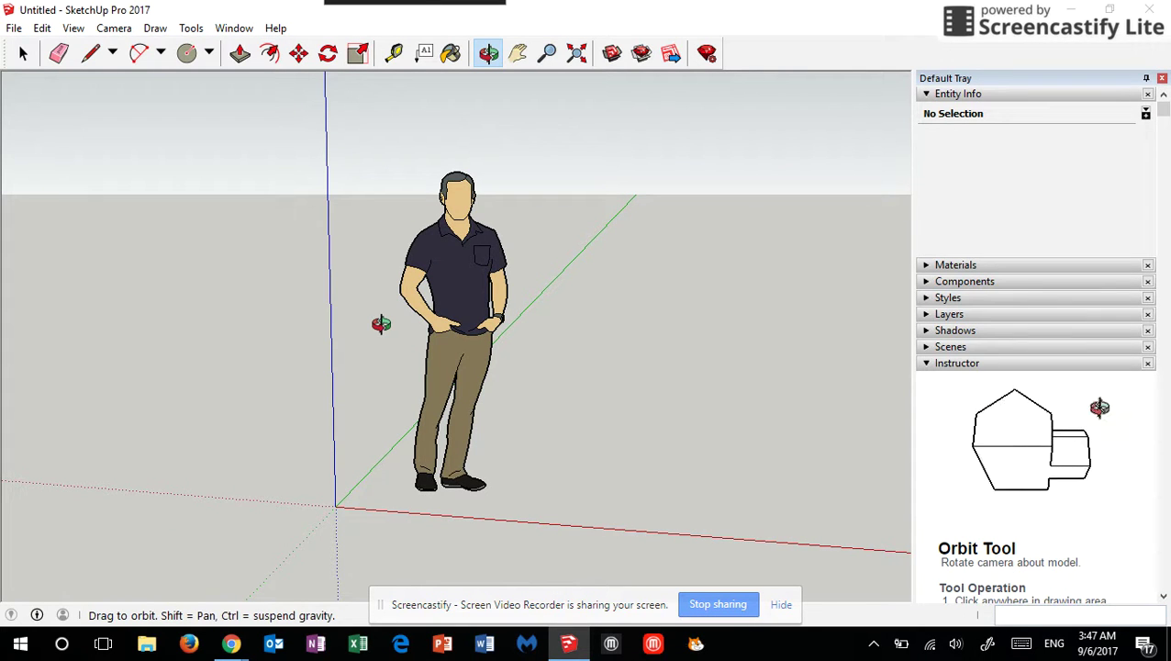
pyautogui.moveTo(382, 324); pyautogui.dragTo(517, 314)
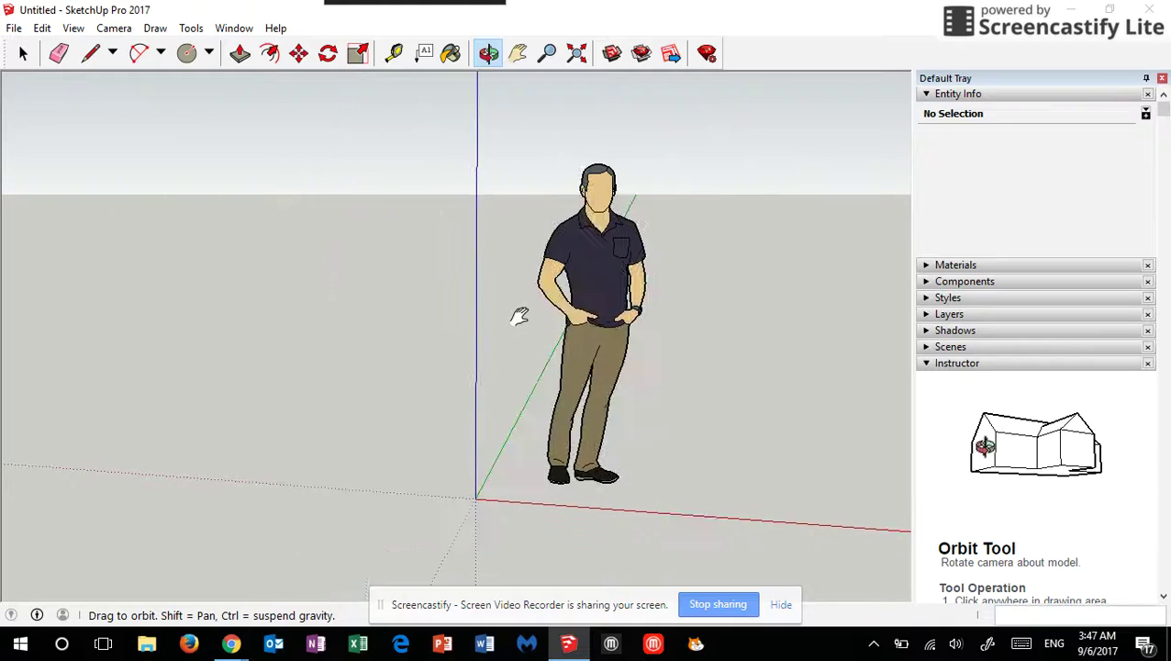
pyautogui.press('z')
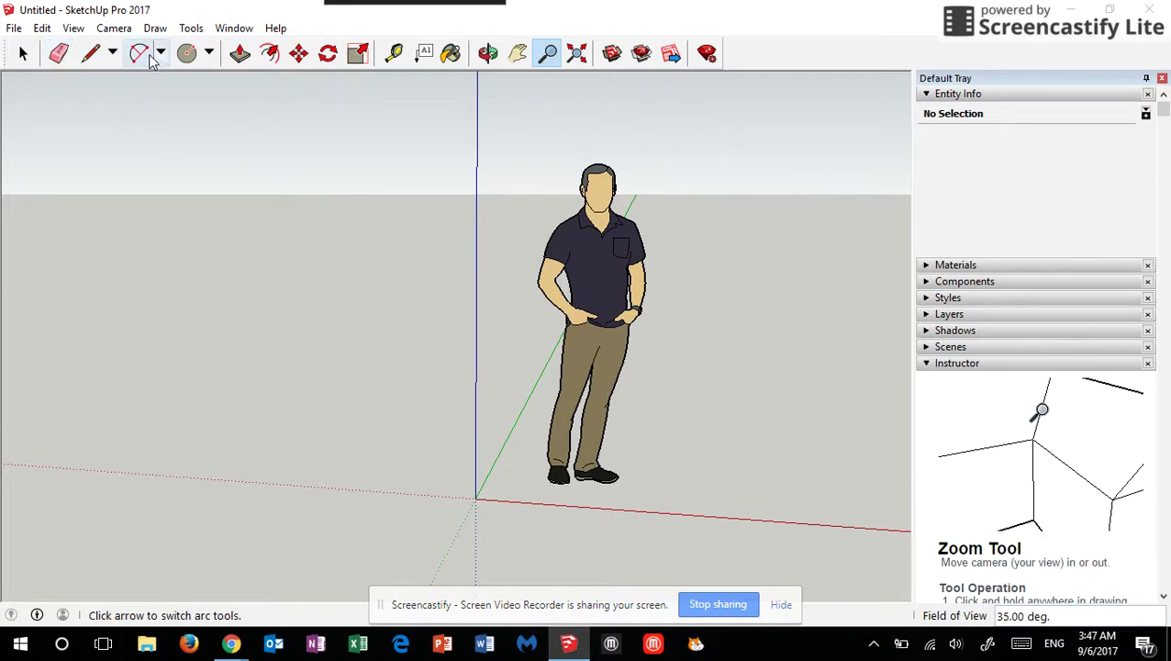